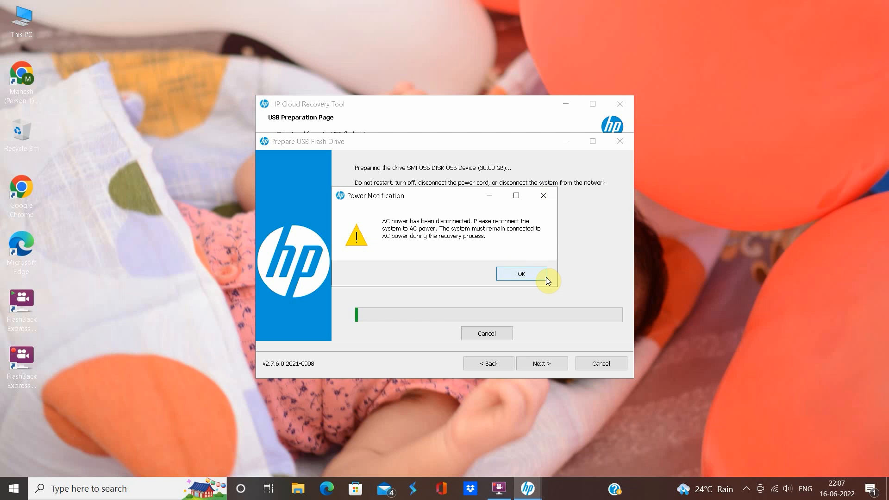
# - Acknowledge the AC power notification and move the recovery tool and Prepare USB Flash Drive windows apart
pyautogui.click(546, 277)
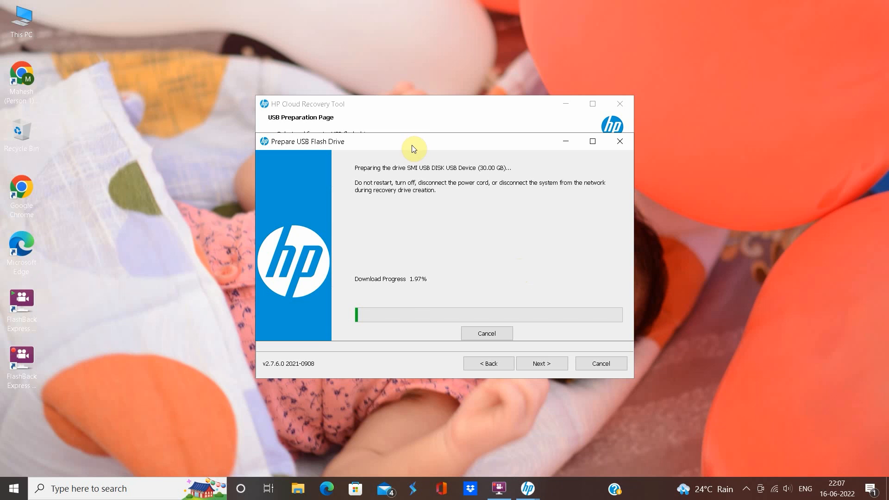
pyautogui.moveTo(412, 146); pyautogui.dragTo(467, 152)
pyautogui.moveTo(446, 110); pyautogui.dragTo(274, 45)
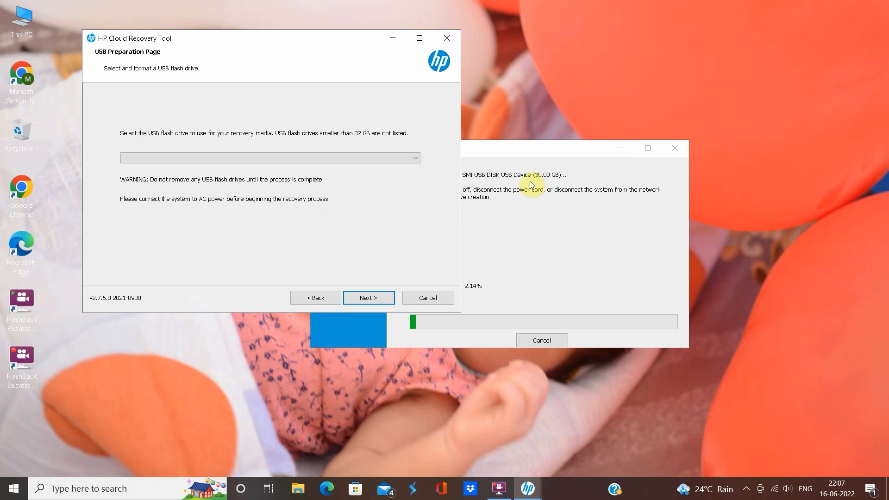
pyautogui.moveTo(511, 154); pyautogui.dragTo(567, 107)
# - Open This PC to check the drives and the HP_RECOVERY (E:) volume, and close the window again
pyautogui.click(22, 21)
pyautogui.press('Return')
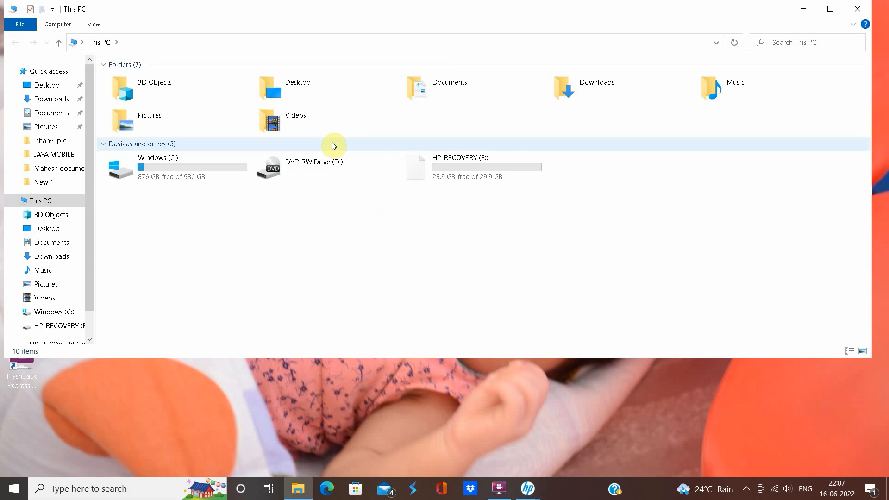
pyautogui.click(867, 10)
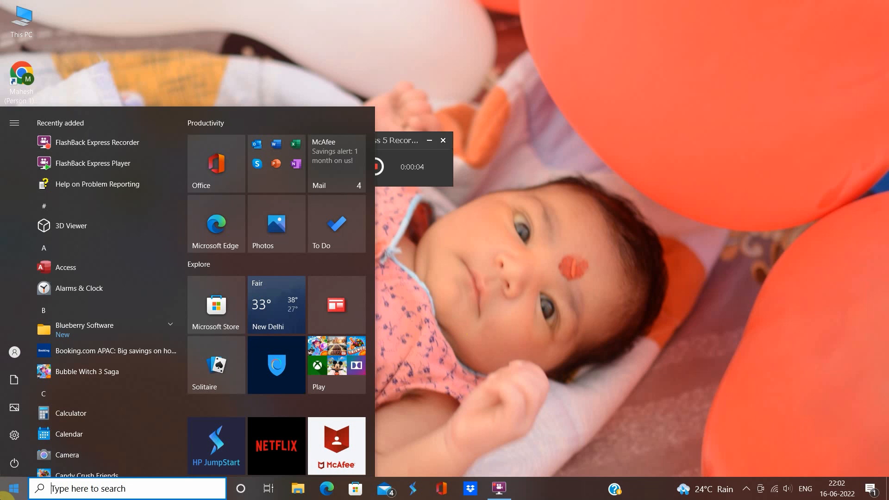
# - Search Windows for "hp recovery tool" as an app and open the matching results in Microsoft Store
pyautogui.write('hp ')
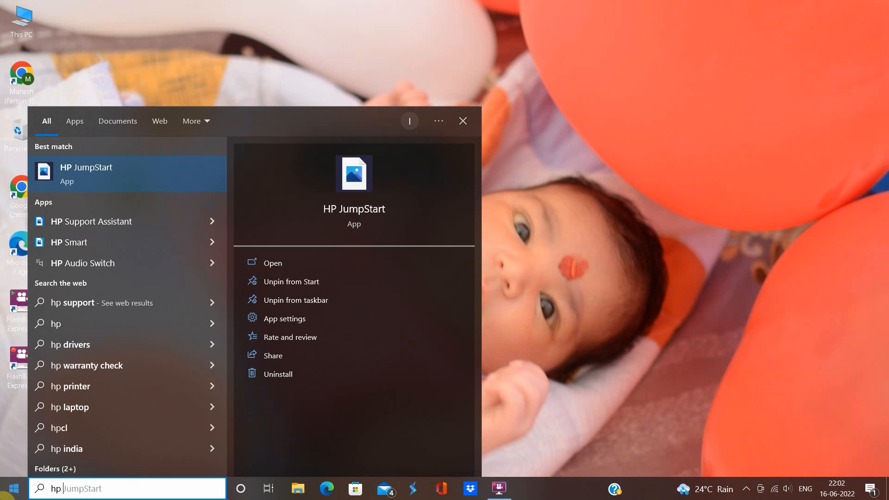
pyautogui.write('recover')
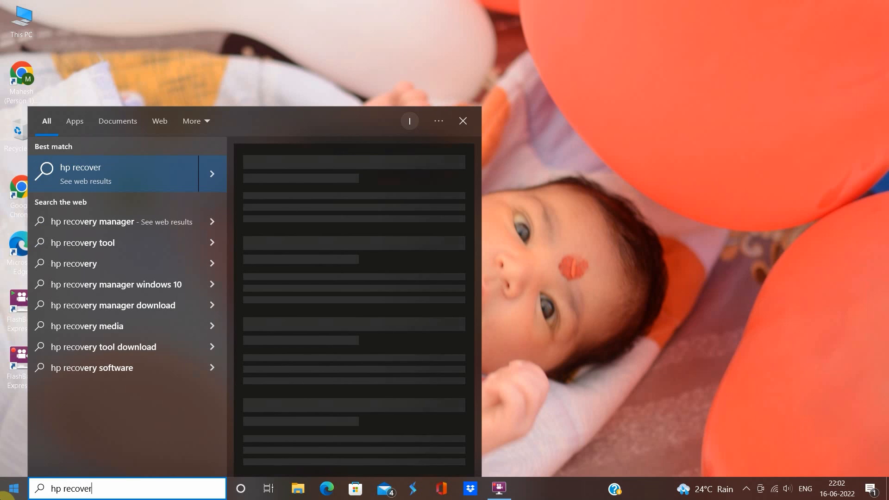
pyautogui.write('y toll')
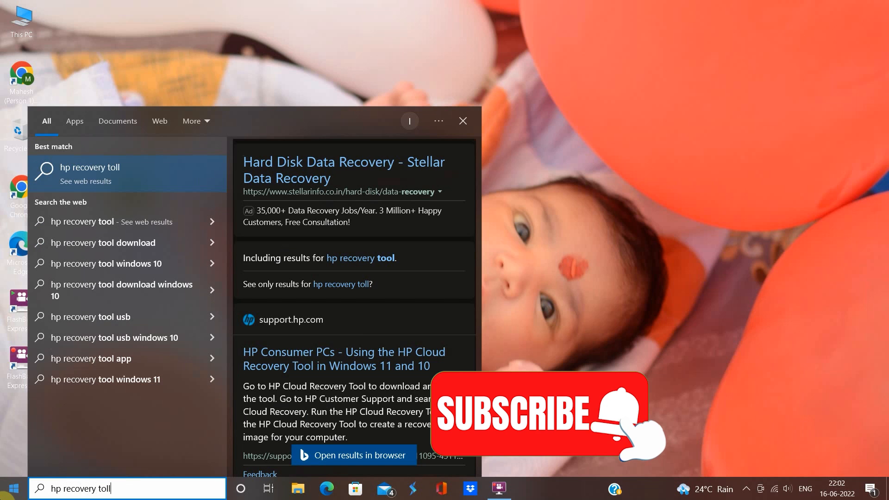
pyautogui.press('BackSpace')
pyautogui.press('BackSpace')
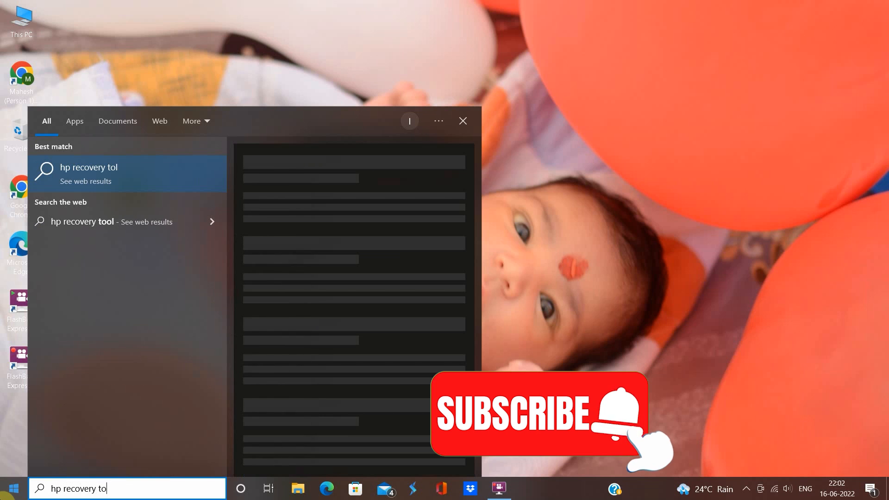
pyautogui.write('ol')
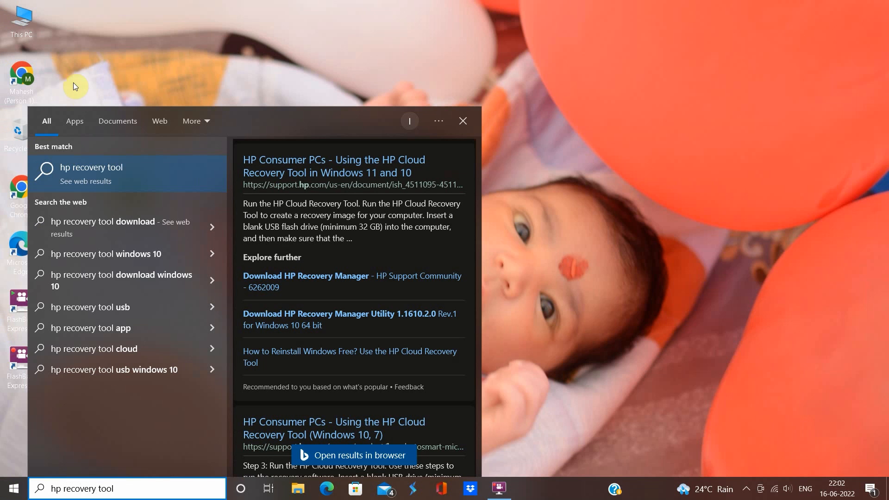
pyautogui.click(79, 124)
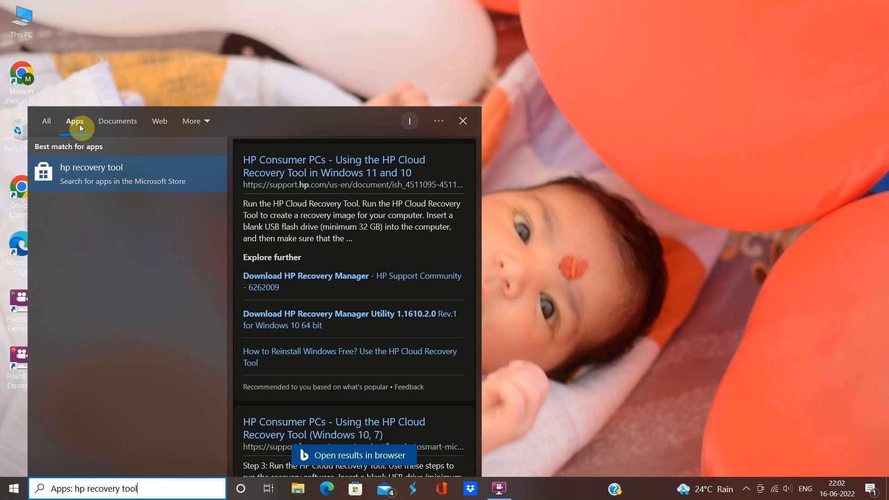
pyautogui.click(117, 172)
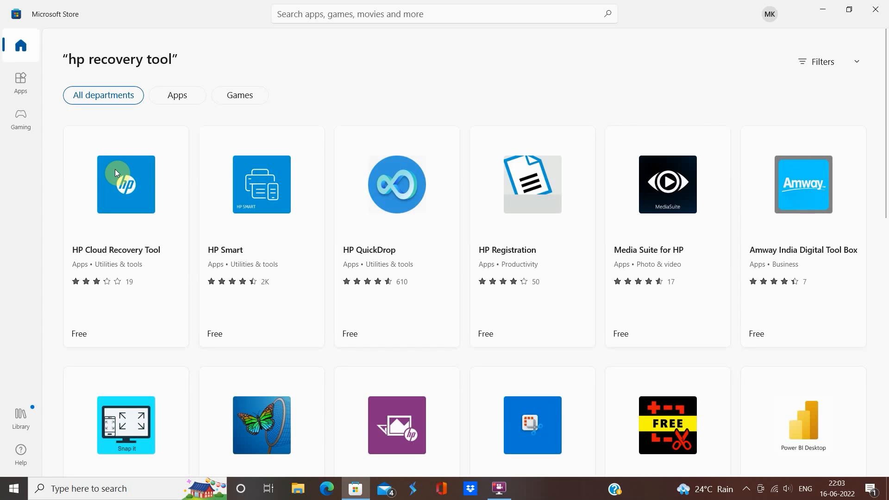
# - Install HP Cloud Recovery Tool from its store page and close the store
pyautogui.click(132, 187)
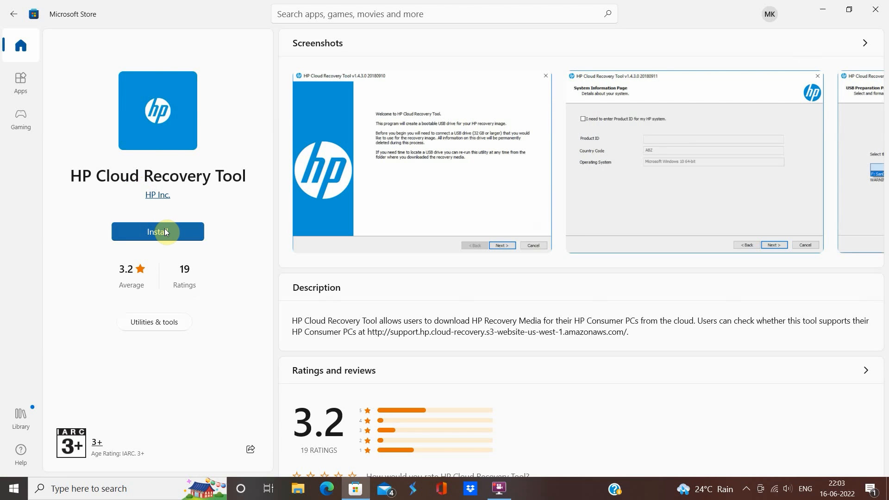
pyautogui.click(164, 231)
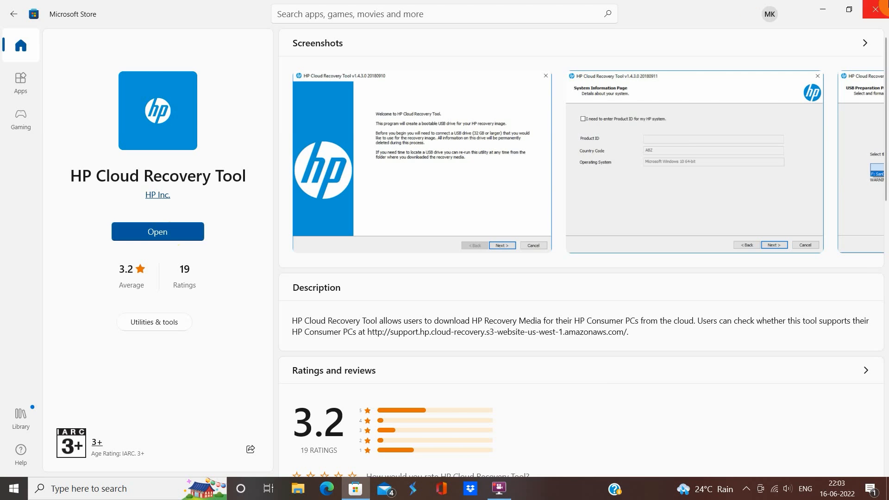
pyautogui.click(885, 3)
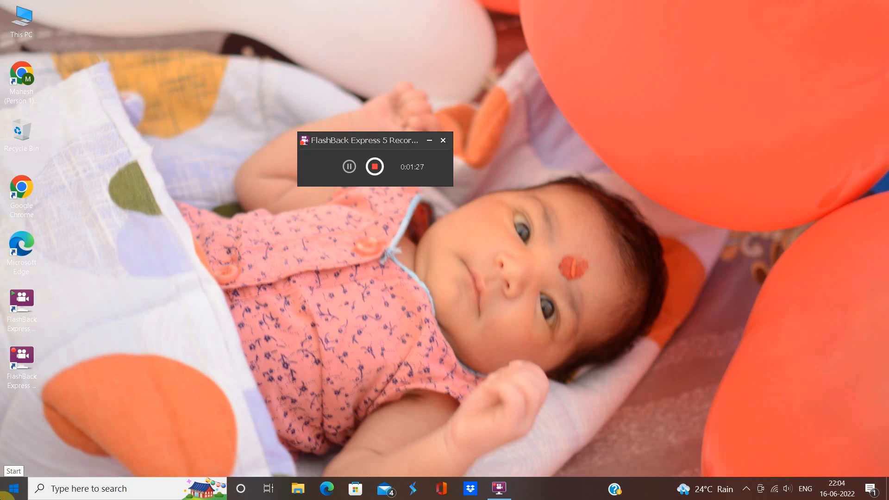
# - Search Windows for "hp recovery tool" among the apps and launch HP Cloud Recovery Tool
pyautogui.click(4, 497)
pyautogui.write('h')
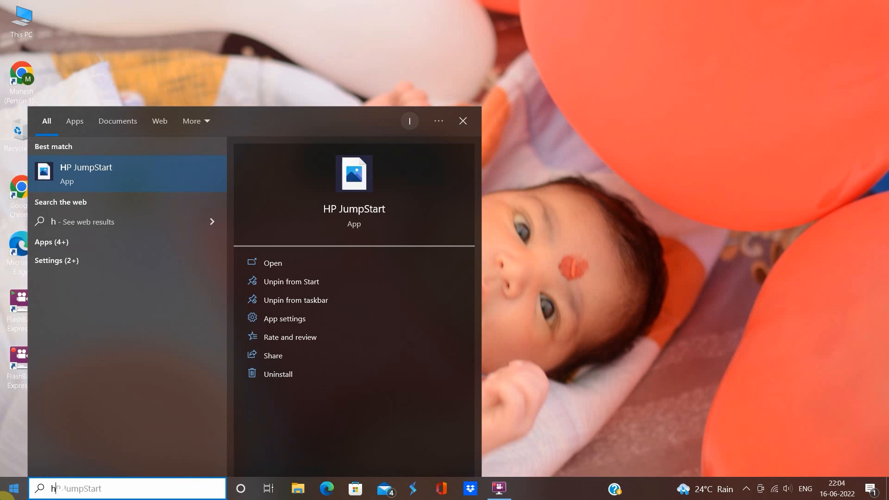
pyautogui.write('p reco')
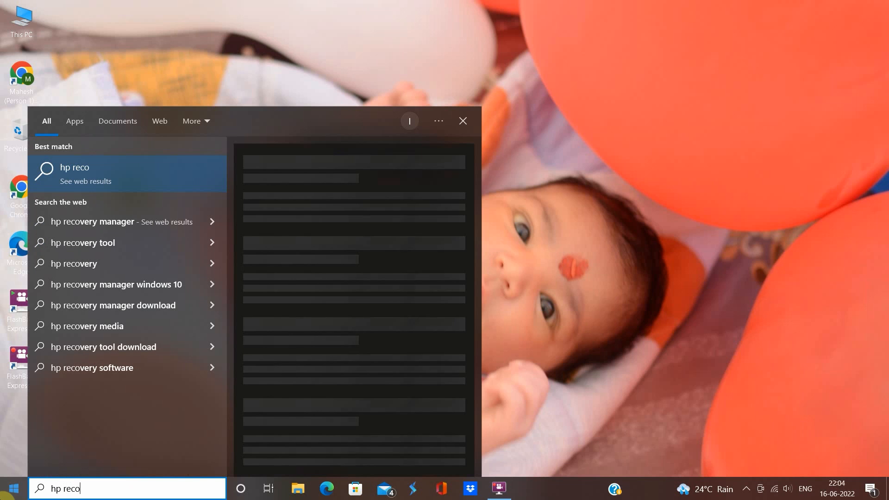
pyautogui.write('very tool')
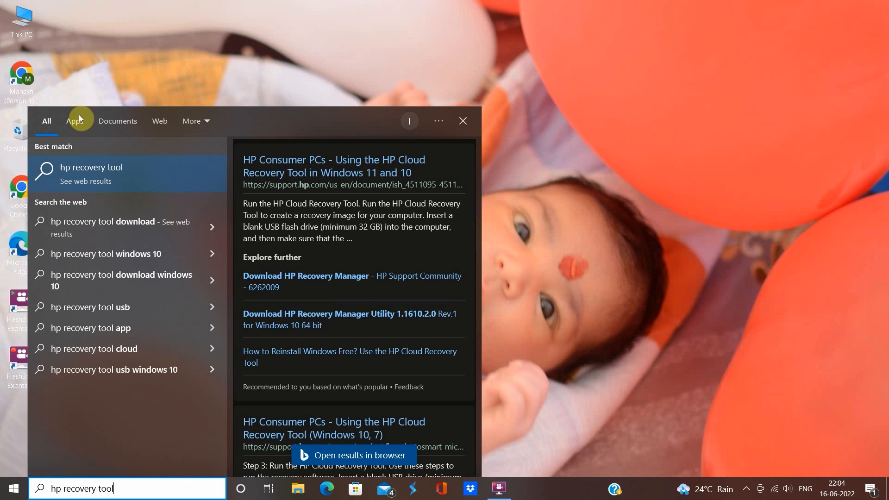
pyautogui.click(80, 120)
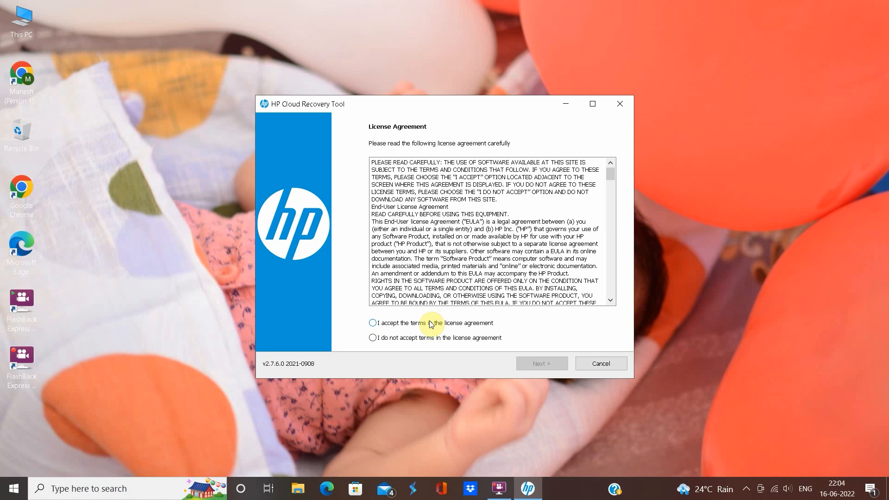
# - Accept the license agreement, proceed through the wizard, and answer Yes to sharing usage information with HP
pyautogui.click(430, 324)
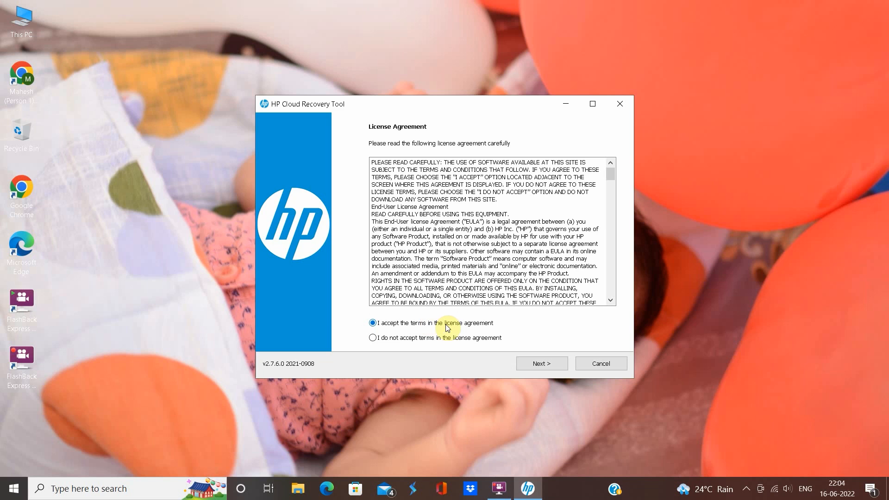
pyautogui.click(543, 365)
pyautogui.click(543, 366)
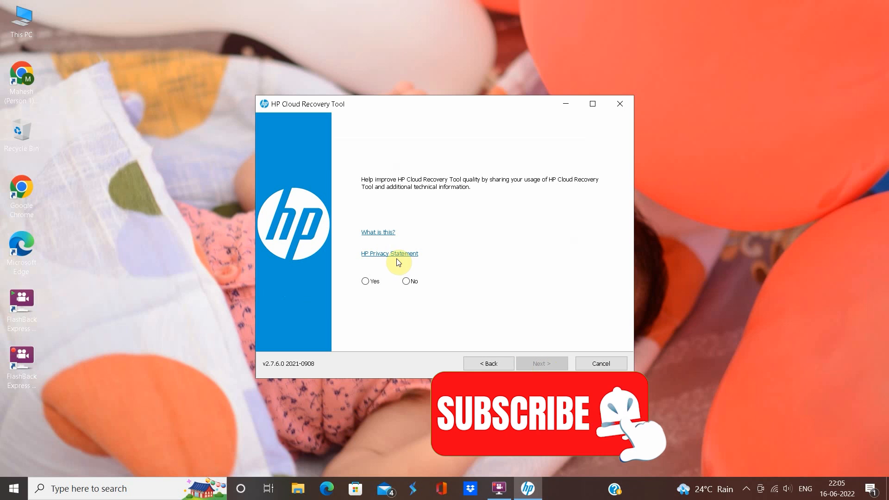
pyautogui.click(369, 282)
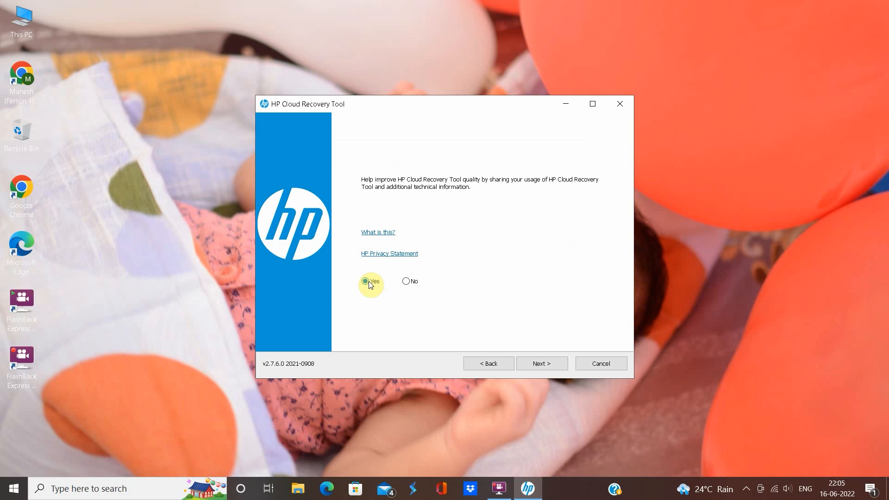
pyautogui.click(540, 364)
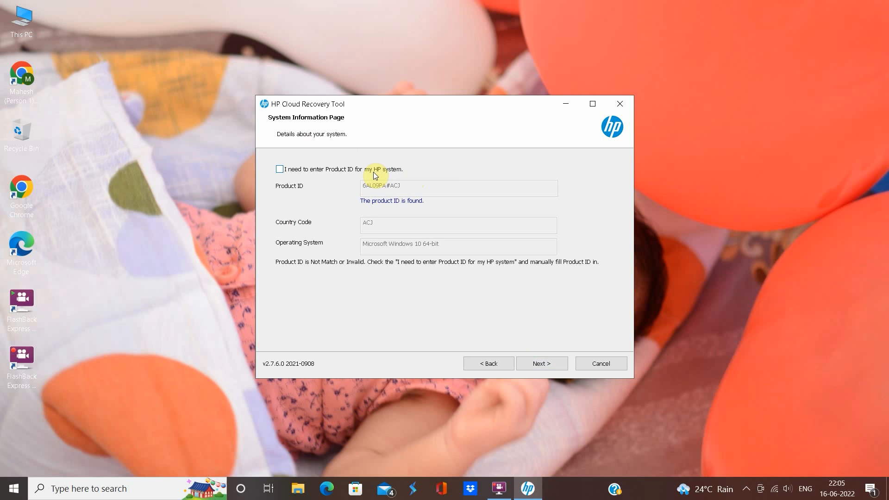
# - Try entering a product ID manually for the HP system and return to the automatically detected ID
pyautogui.click(280, 169)
pyautogui.click(427, 191)
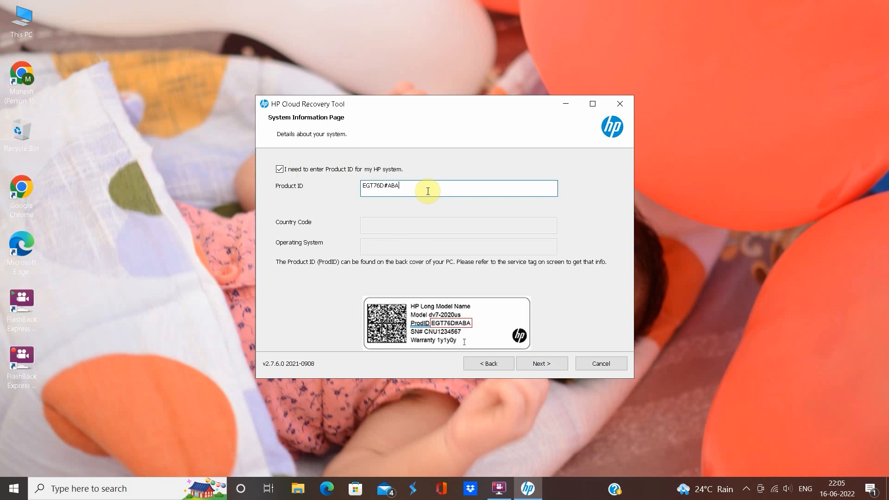
pyautogui.press('BackSpace')
pyautogui.press('BackSpace')
pyautogui.press('BackSpace')
pyautogui.press('BackSpace')
pyautogui.press('BackSpace')
pyautogui.press('BackSpace')
pyautogui.press('BackSpace')
pyautogui.press('BackSpace')
pyautogui.press('BackSpace')
pyautogui.write('589954566')
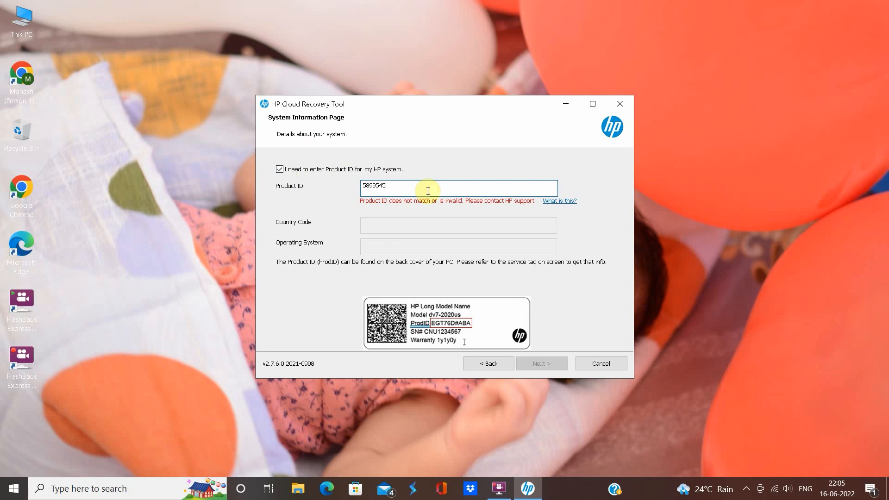
pyautogui.press('BackSpace')
pyautogui.press('BackSpace')
pyautogui.press('BackSpace')
pyautogui.press('BackSpace')
pyautogui.press('BackSpace')
pyautogui.press('BackSpace')
pyautogui.press('BackSpace')
pyautogui.press('BackSpace')
pyautogui.press('BackSpace')
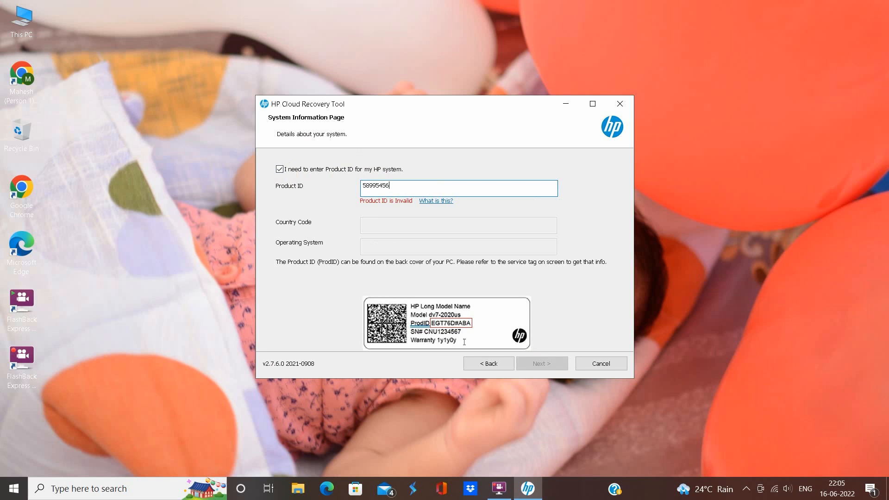
pyautogui.write('jp44488')
pyautogui.press('BackSpace')
pyautogui.press('BackSpace')
pyautogui.press('BackSpace')
pyautogui.press('BackSpace')
pyautogui.press('BackSpace')
pyautogui.press('BackSpace')
pyautogui.click(280, 170)
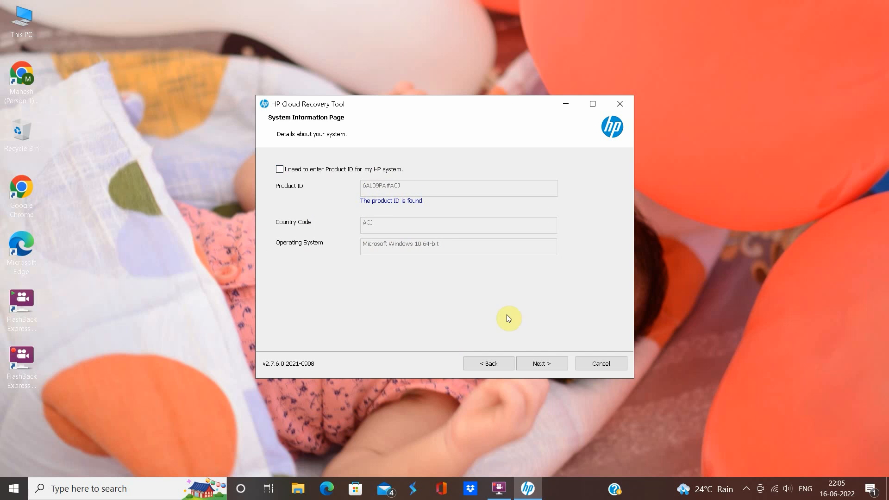
# - Select E: SMI USB DISK USB Device - 30.00 GB as the recovery media drive and confirm erasing its contents
pyautogui.click(537, 359)
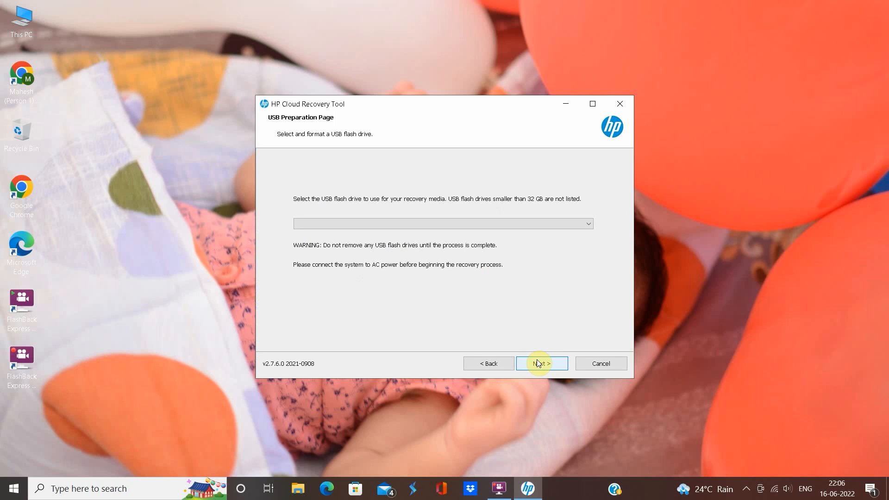
pyautogui.click(577, 224)
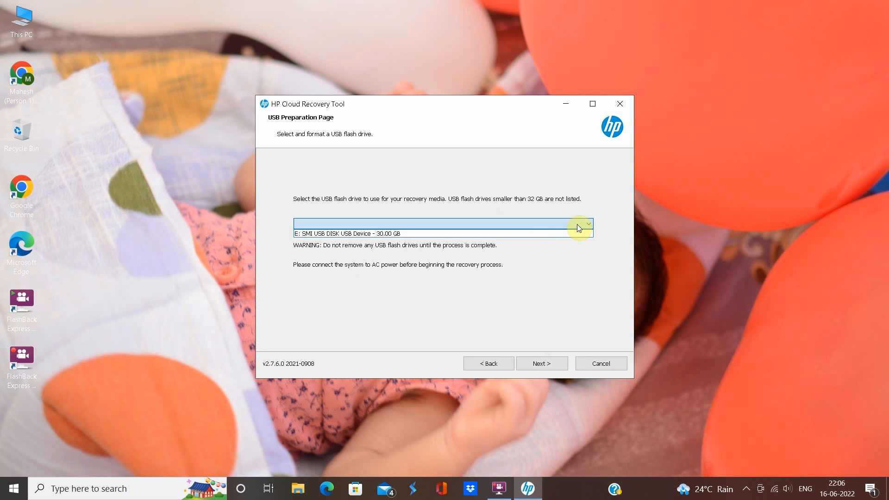
pyautogui.click(540, 233)
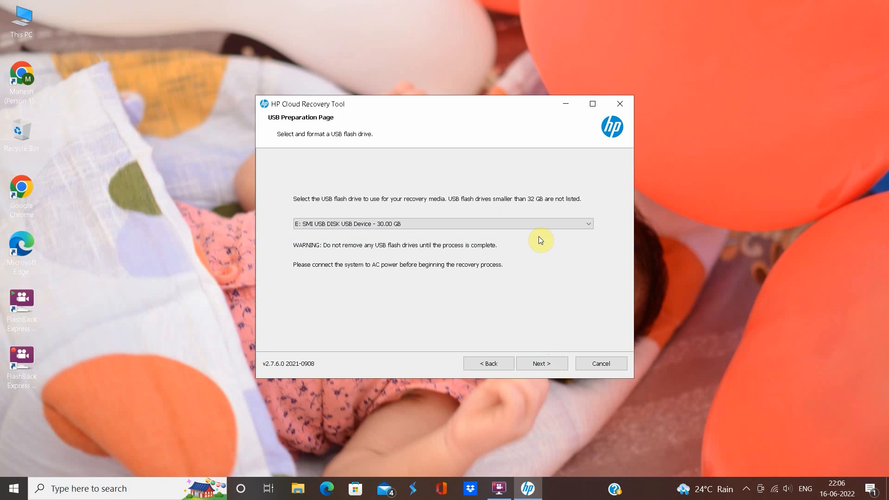
pyautogui.click(539, 361)
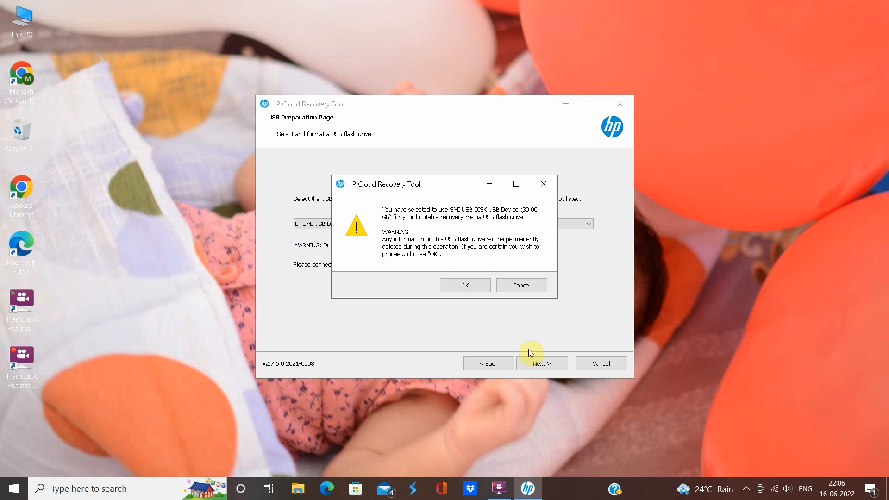
pyautogui.click(463, 286)
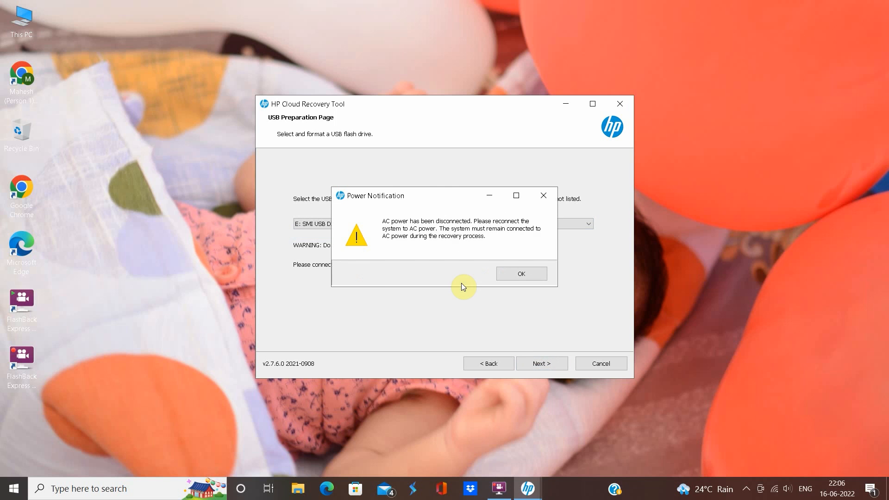
# - Acknowledge the AC power notifications during drive preparation and close the HP_RECOVERY (E:) folder window
pyautogui.click(504, 277)
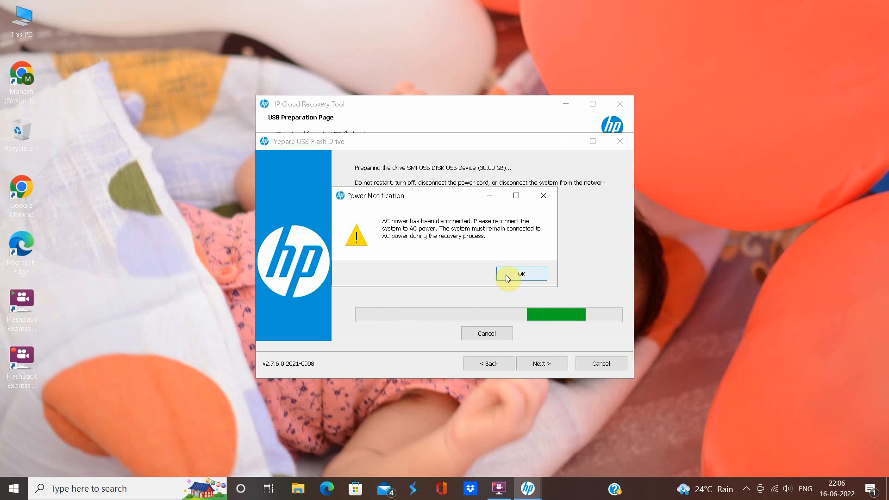
pyautogui.click(505, 274)
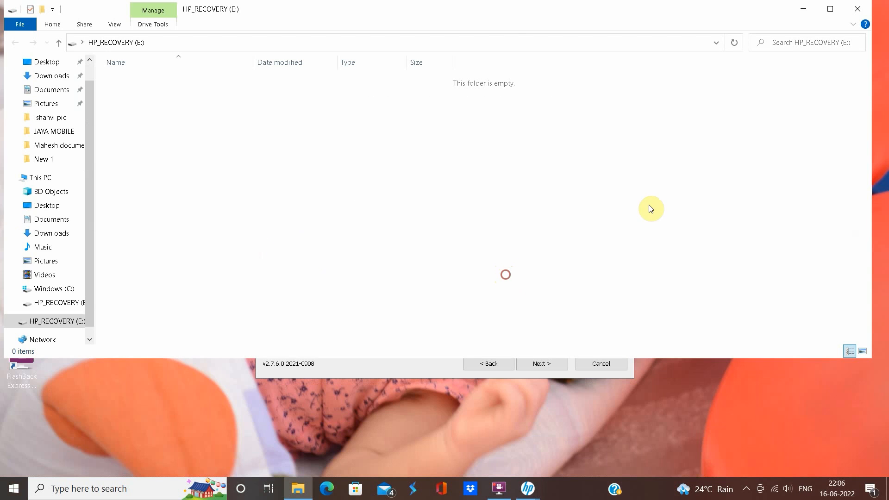
pyautogui.click(856, 9)
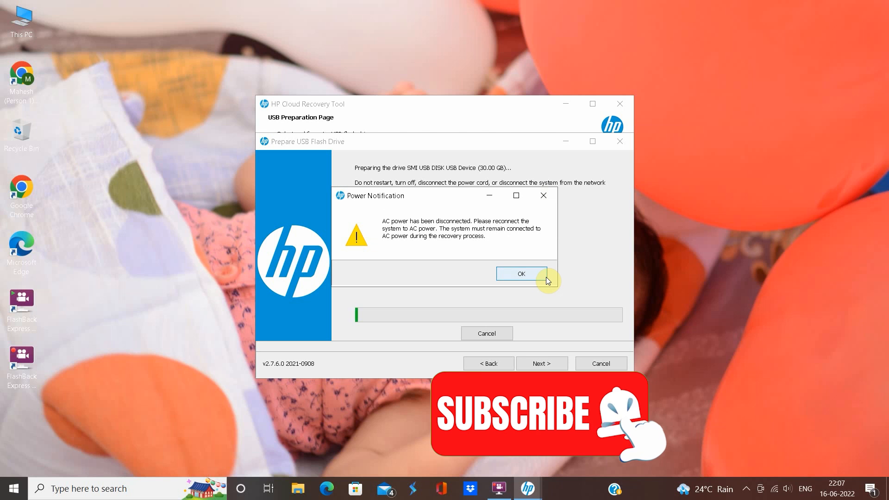
pyautogui.click(515, 266)
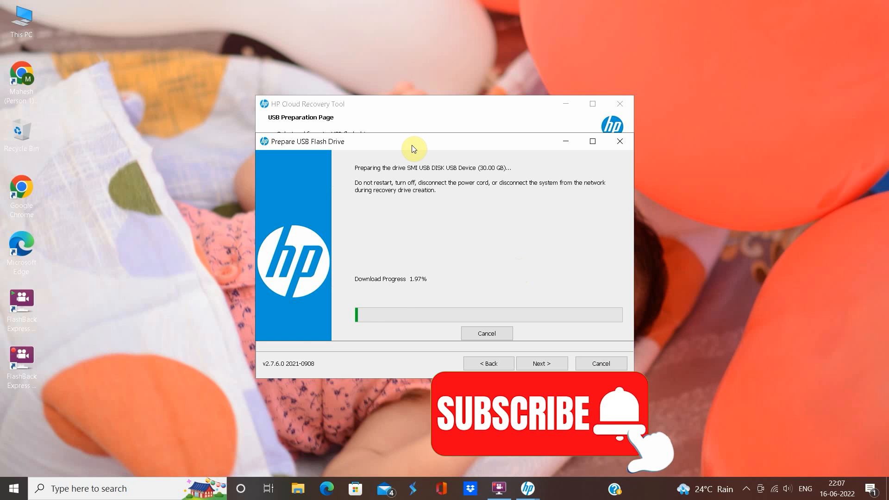
# - Rearrange the Prepare USB Flash Drive and USB Preparation Page windows so the download progress can be seen
pyautogui.moveTo(499, 229); pyautogui.dragTo(467, 152)
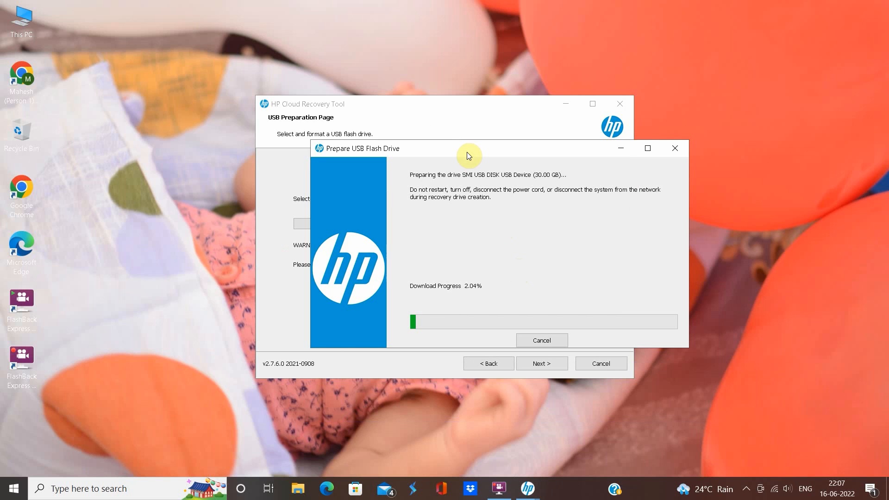
pyautogui.click(447, 113)
pyautogui.moveTo(447, 112); pyautogui.dragTo(274, 46)
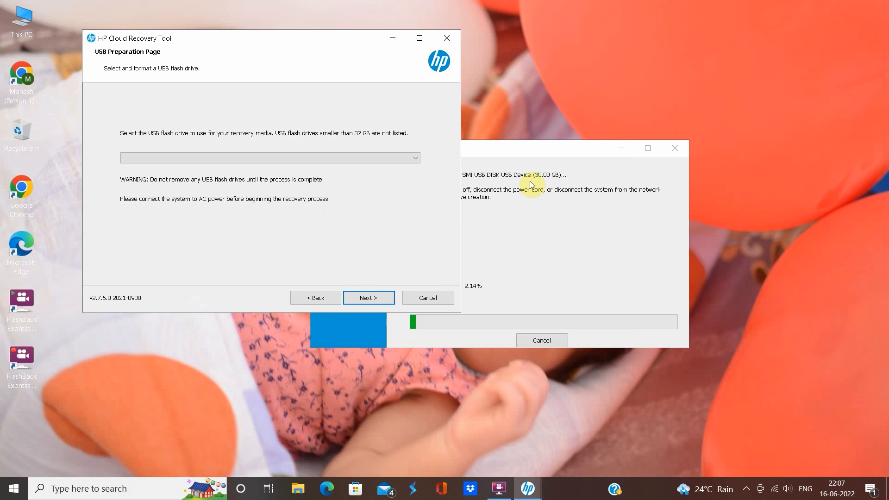
pyautogui.moveTo(509, 156); pyautogui.dragTo(566, 107)
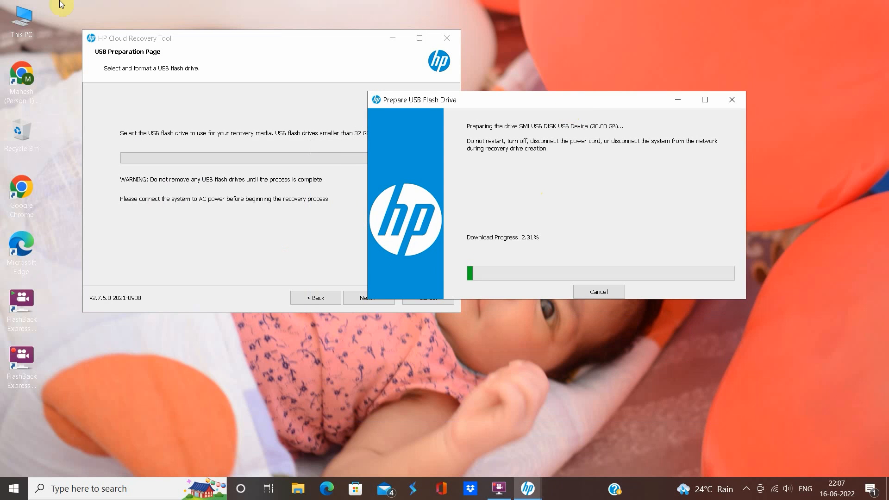
# - Check the HP_RECOVERY (E:) drive in This PC and close the window
pyautogui.doubleClick(22, 18)
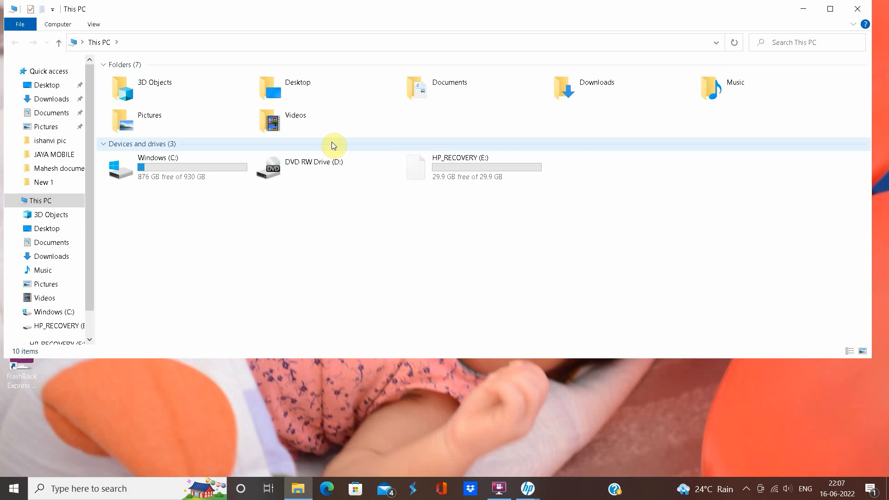
pyautogui.click(867, 10)
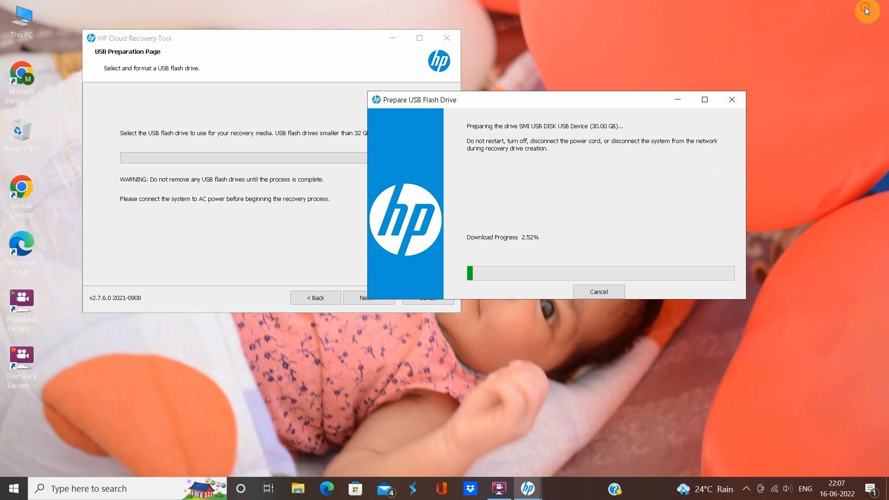